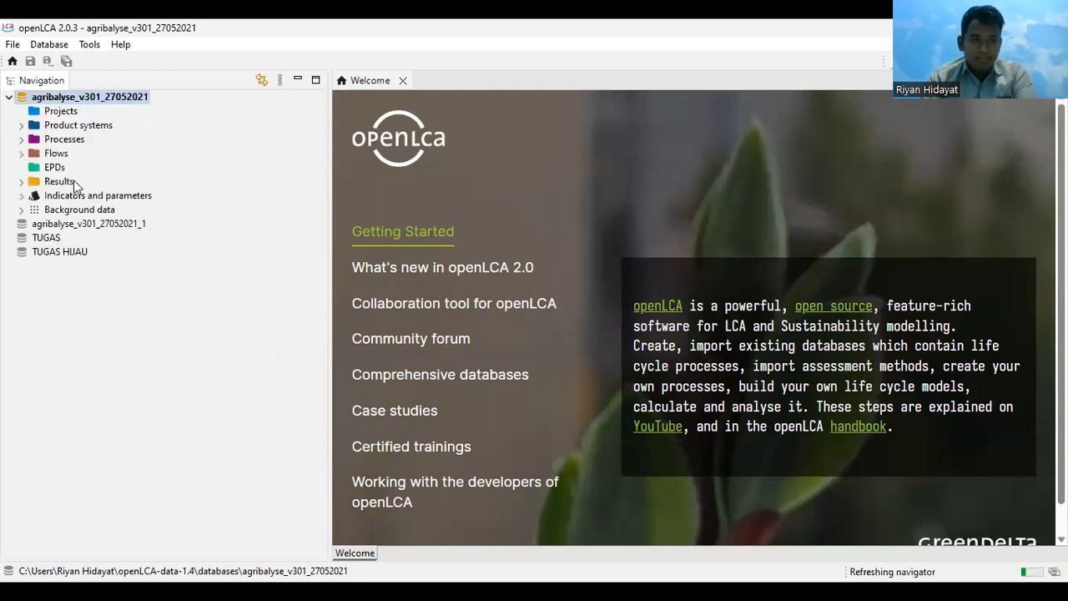
# Open the first PEMBUATAN SEDOTAN PLASTIK - ID process from the Processes folder and review its input and output flows.
pyautogui.moveTo(74, 186); pyautogui.dragTo(29, 149)
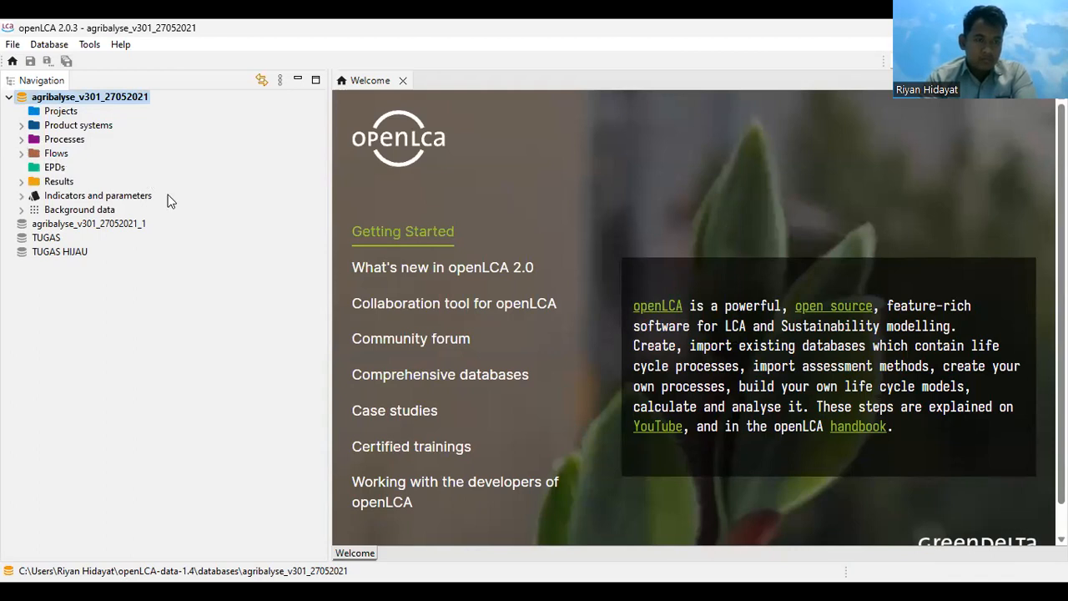
pyautogui.click(21, 140)
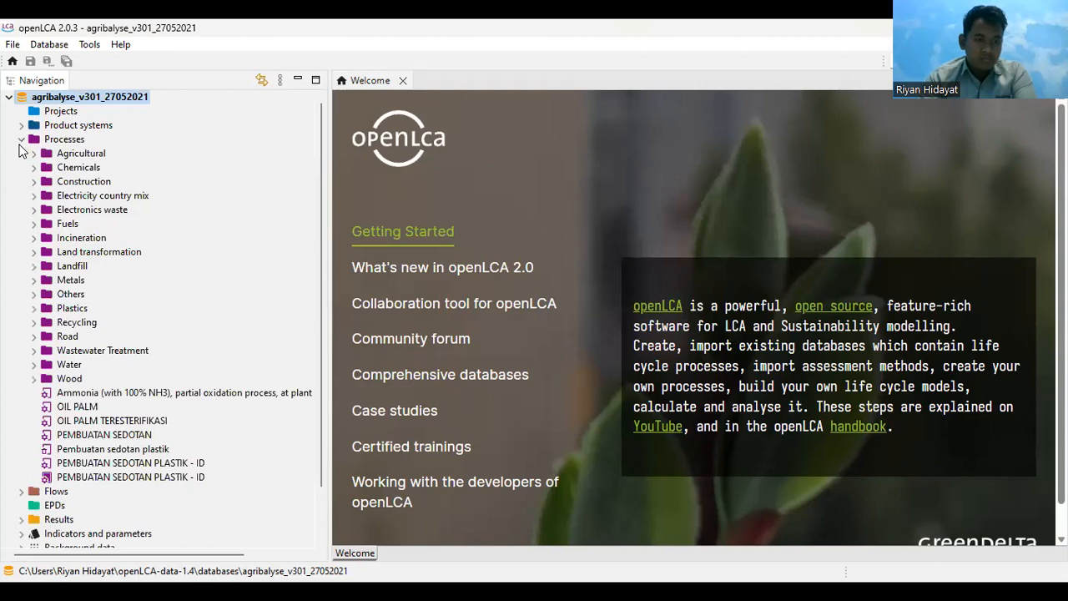
pyautogui.doubleClick(146, 464)
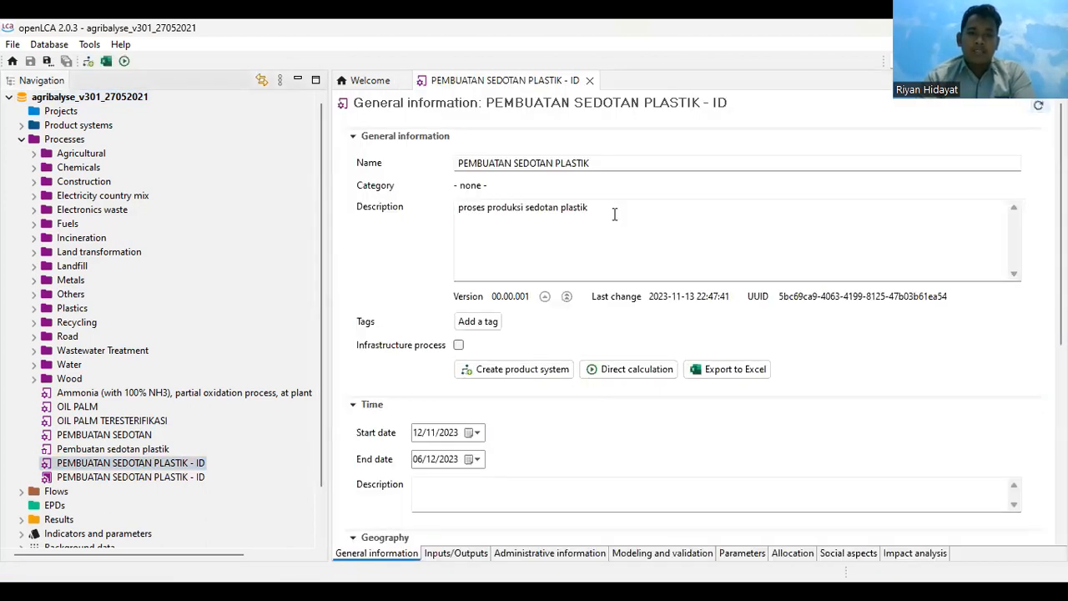
pyautogui.click(447, 552)
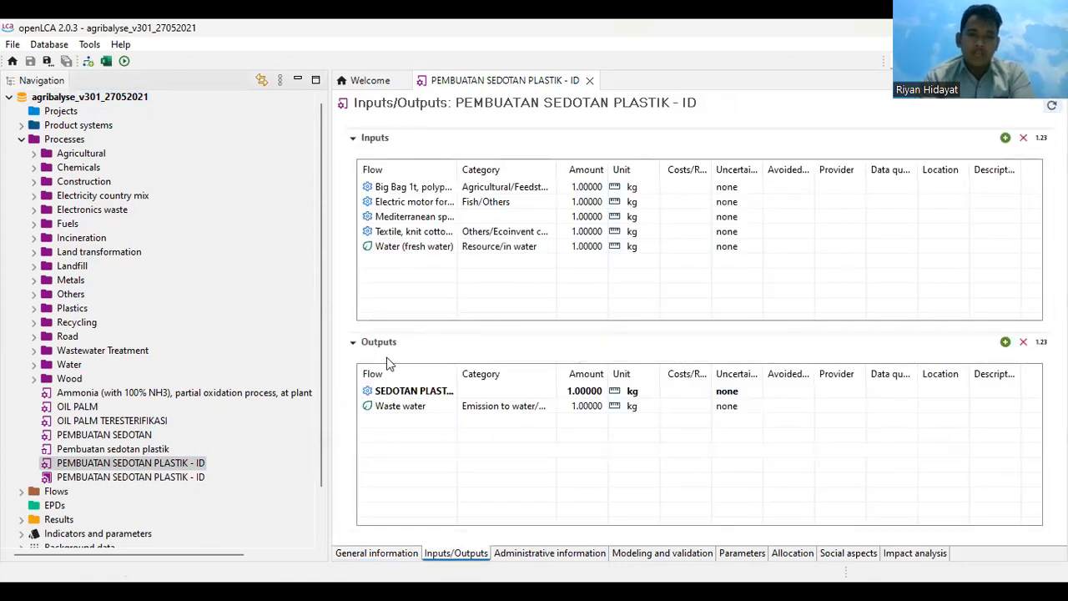
pyautogui.click(565, 202)
pyautogui.click(400, 555)
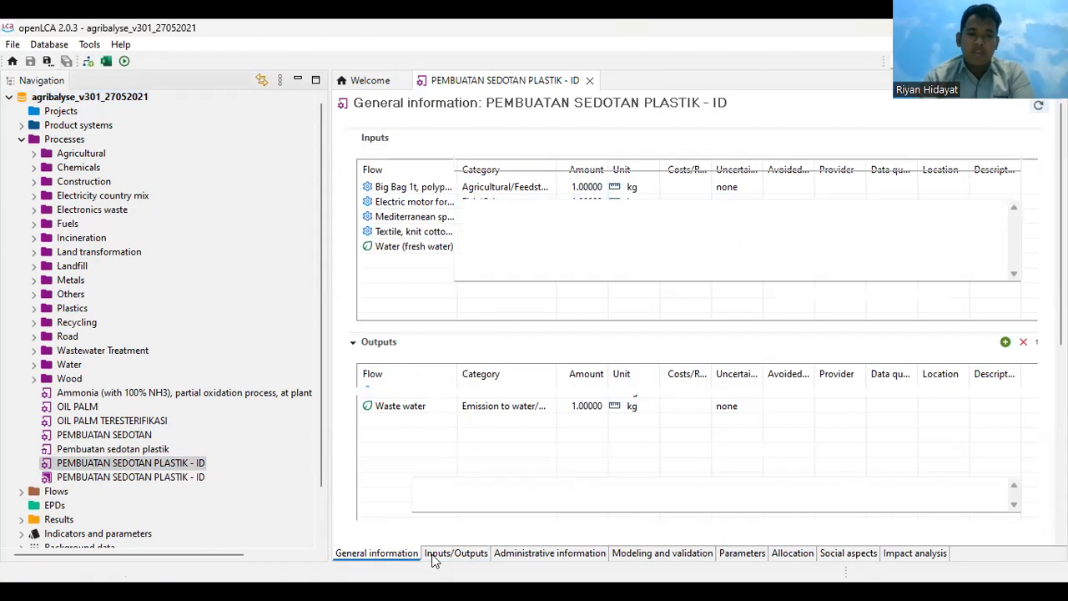
pyautogui.click(432, 559)
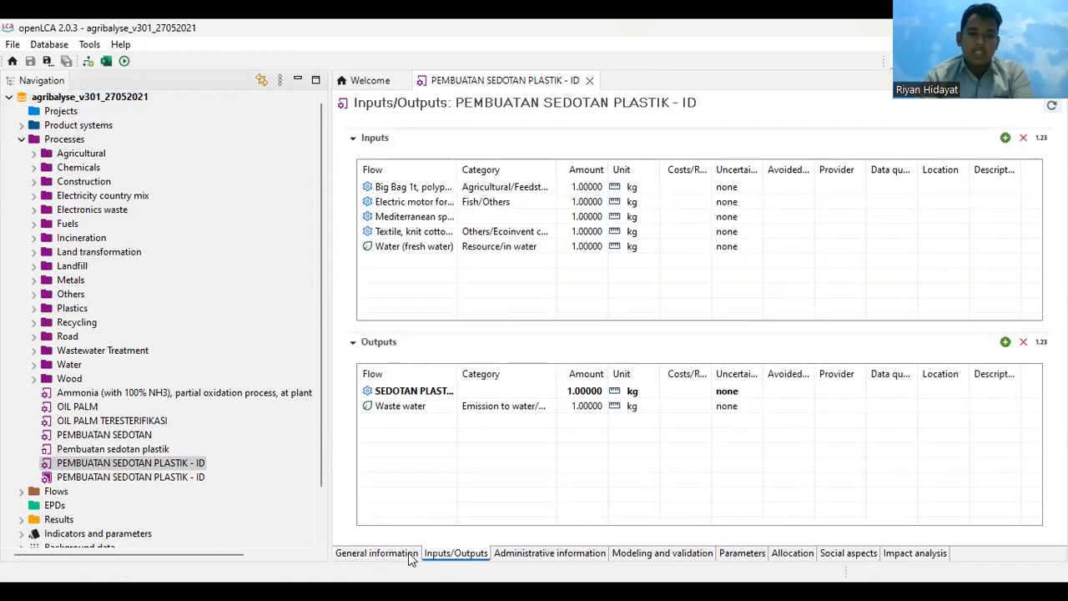
# Create a product system named PEMBUATAN SEDOTAN PLASTIK from the process, with Unit process as the preferred process type.
pyautogui.click(409, 555)
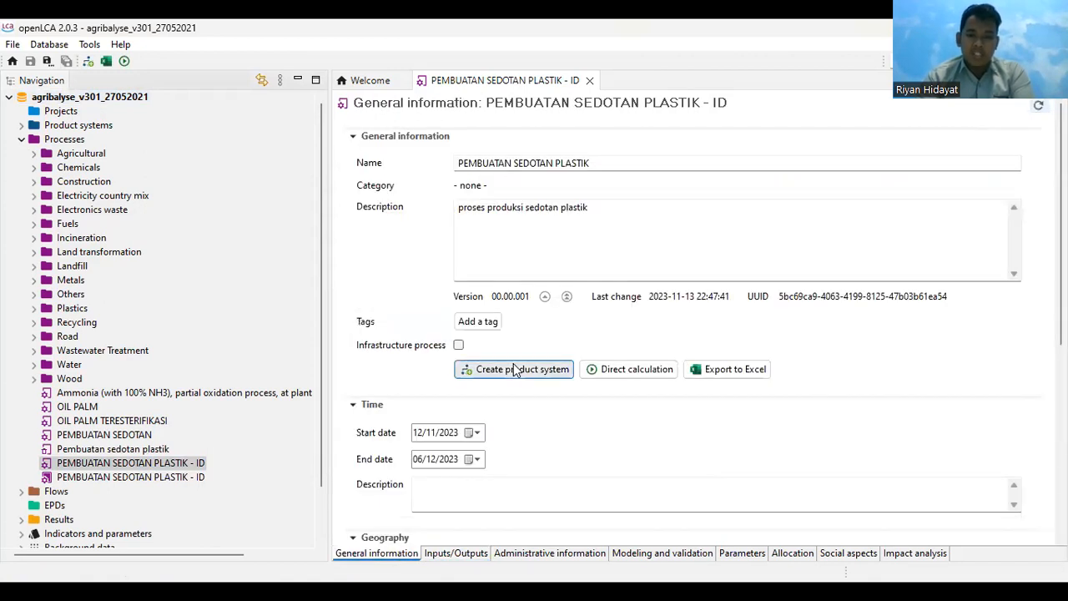
pyautogui.click(515, 369)
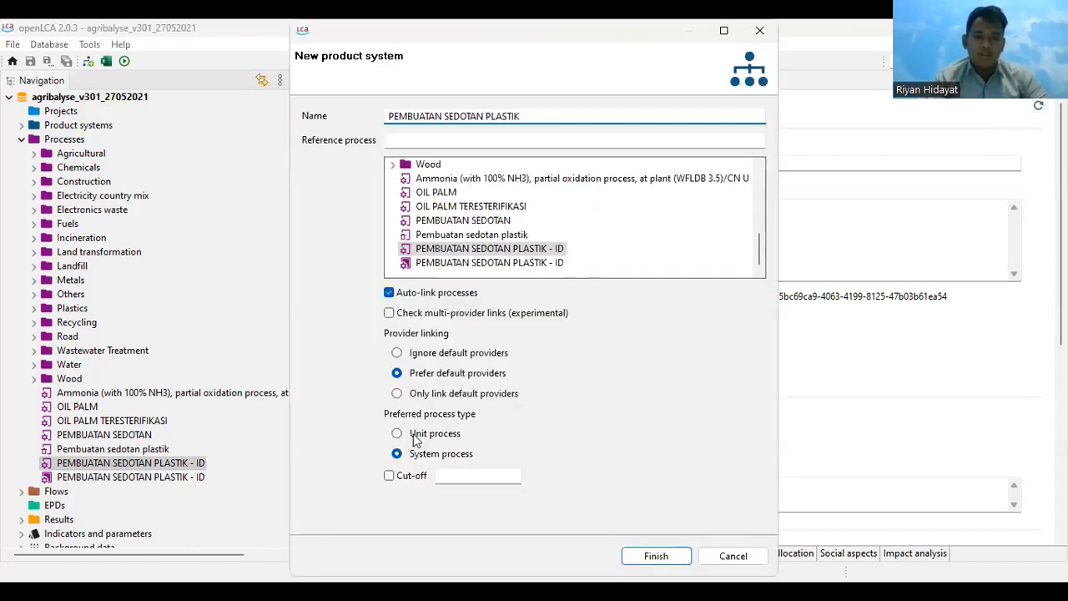
pyautogui.click(400, 435)
pyautogui.click(646, 561)
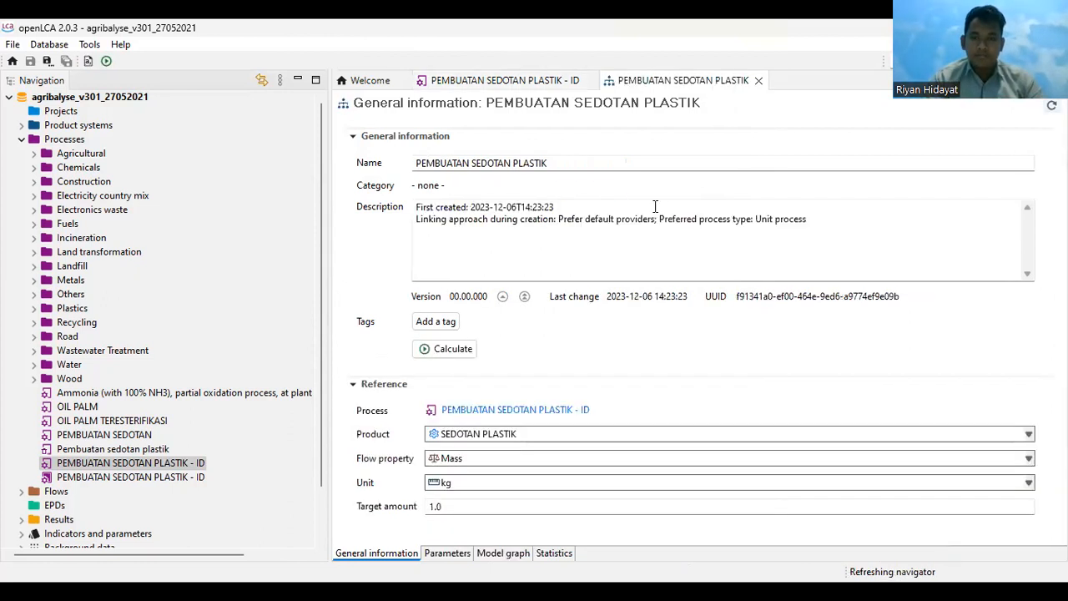
# Calculate the product system using BEES+ as the impact assessment method.
pyautogui.click(460, 353)
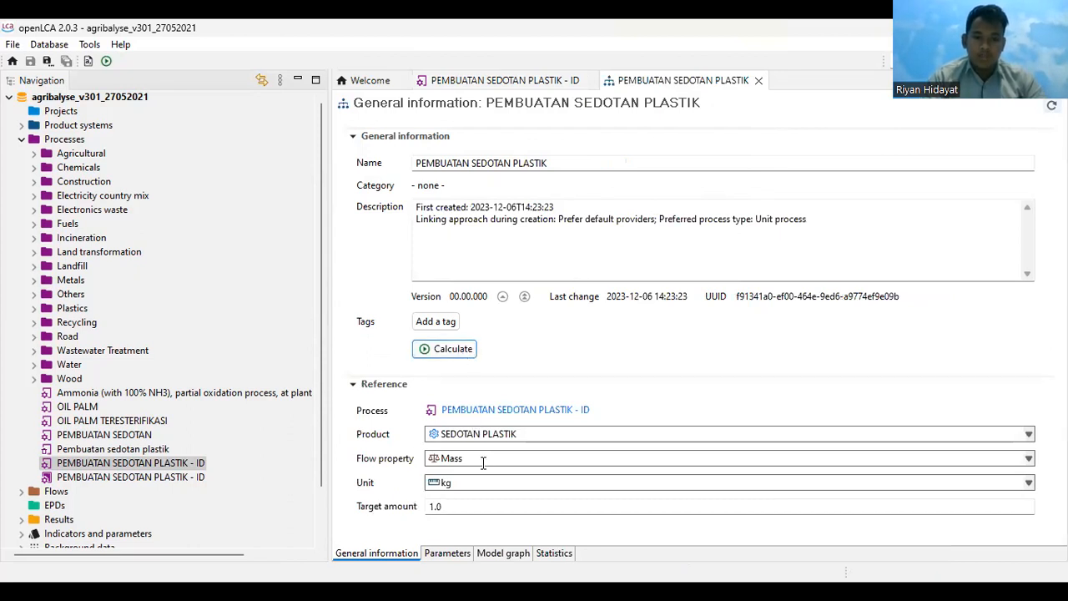
pyautogui.click(456, 358)
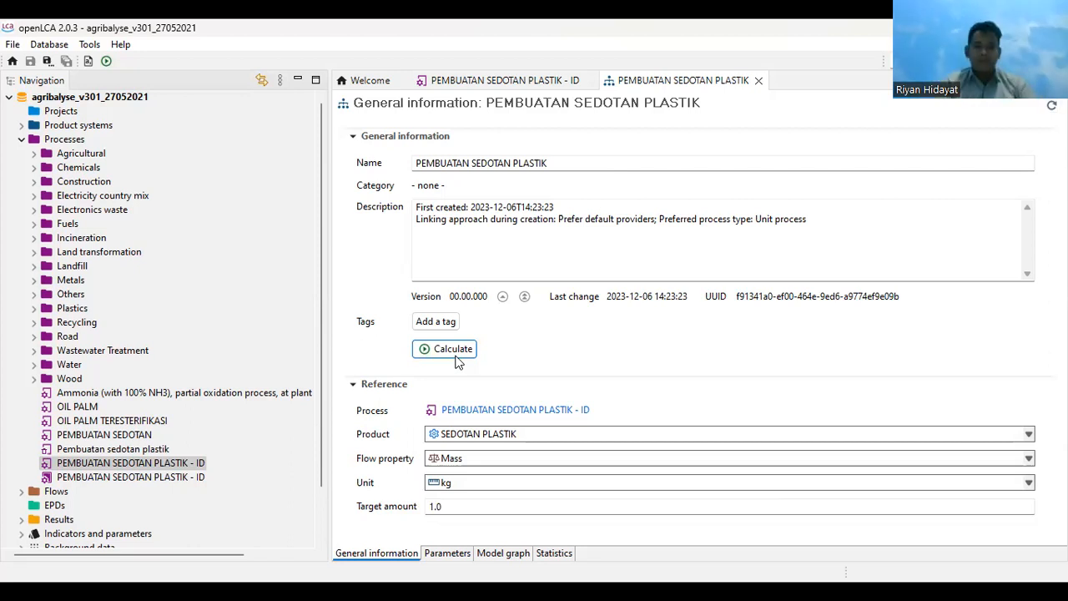
pyautogui.click(456, 354)
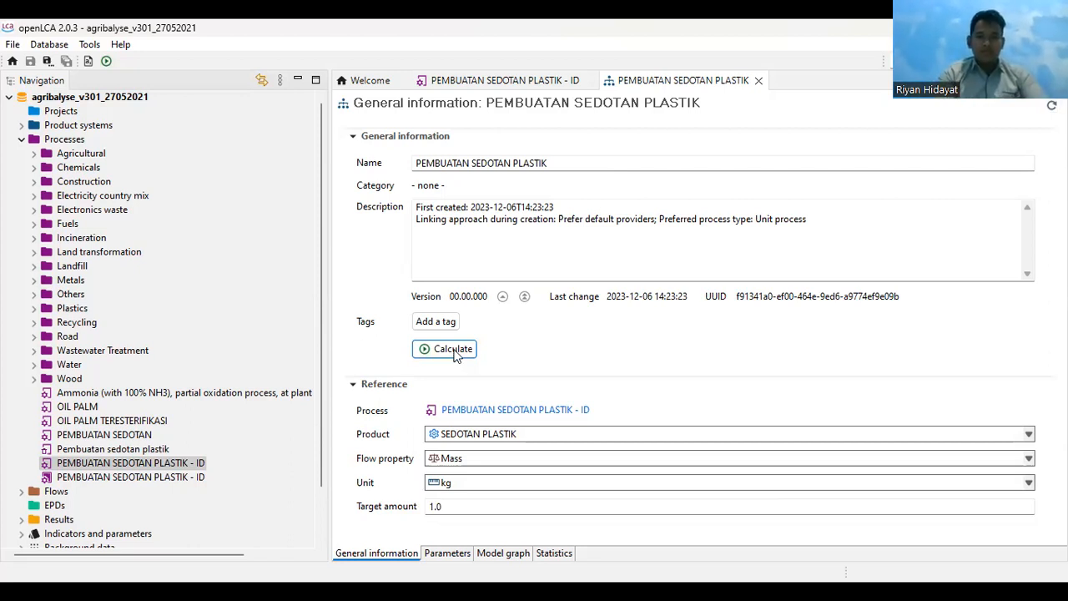
pyautogui.click(456, 353)
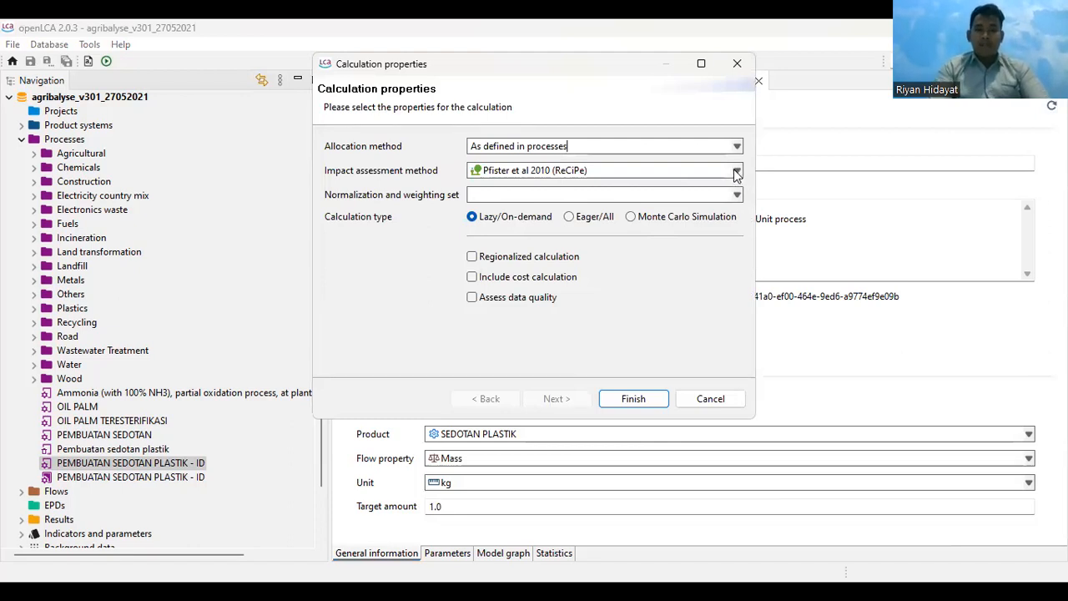
pyautogui.click(737, 171)
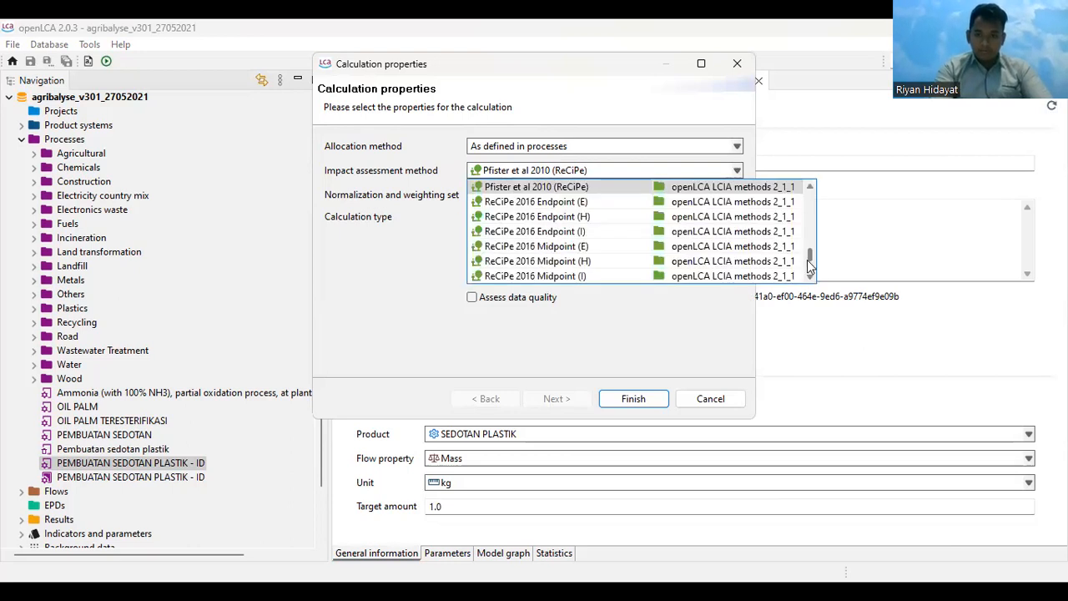
pyautogui.scroll(10, 789, 200)
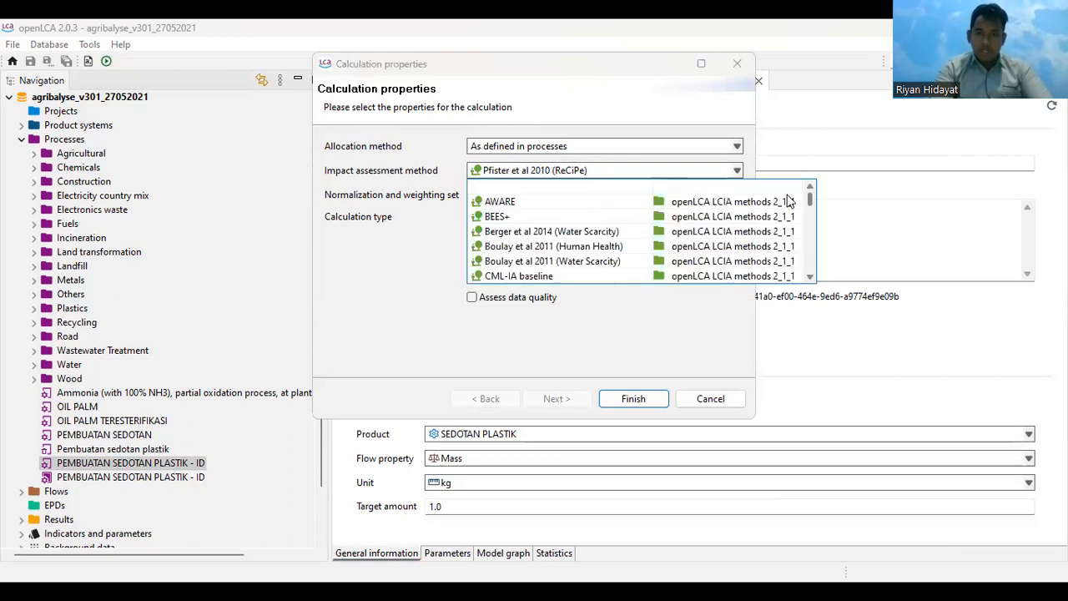
pyautogui.click(612, 215)
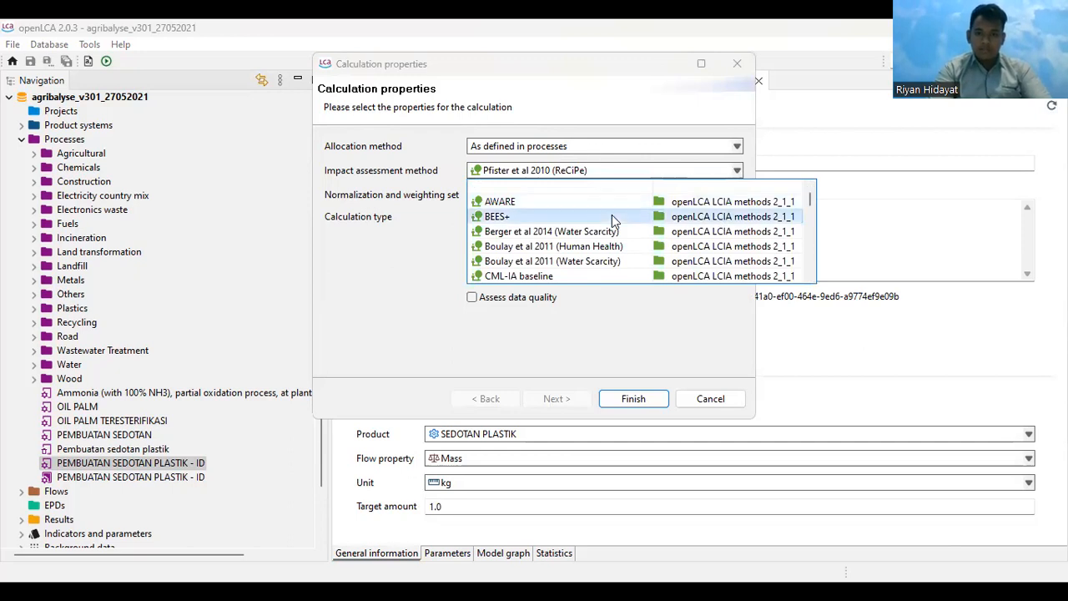
pyautogui.click(649, 402)
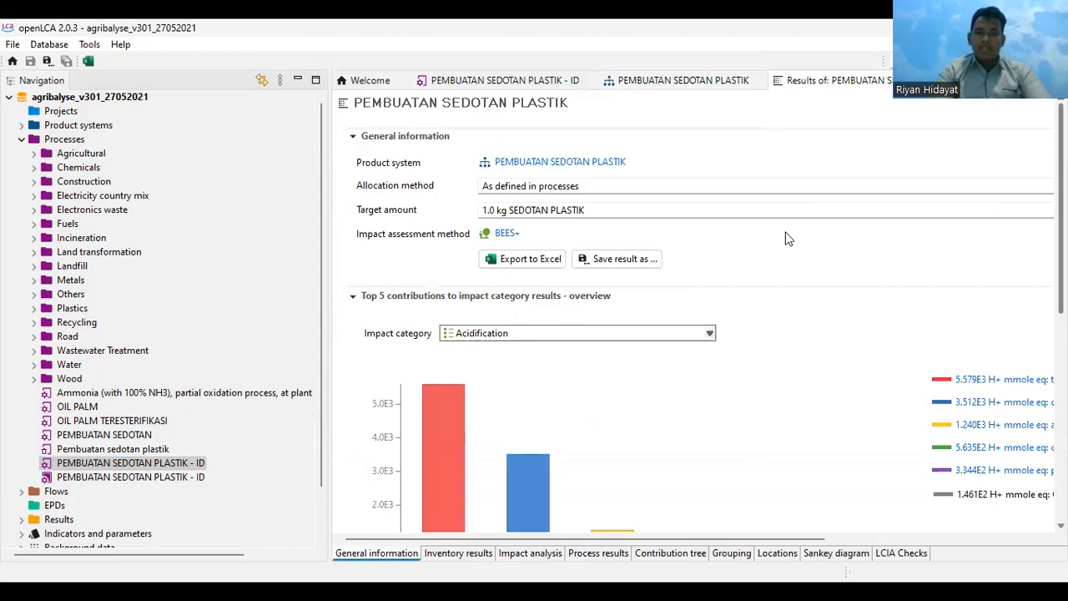
# Browse the impact categories and examine the top 5 contributions chart for Global warming.
pyautogui.click(711, 333)
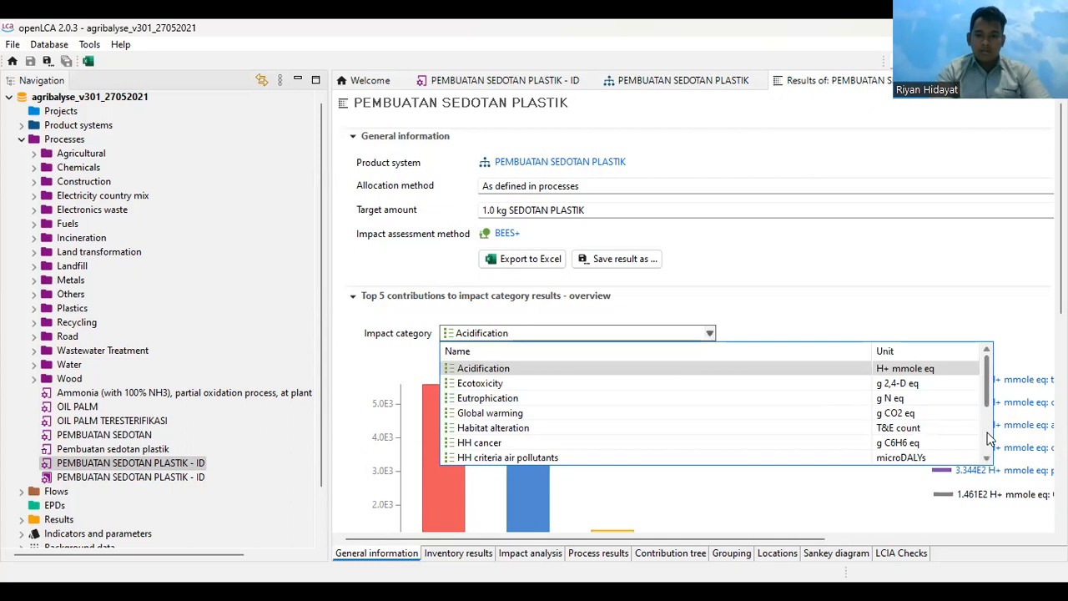
pyautogui.scroll(-2, 987, 463)
pyautogui.scroll(2, 969, 361)
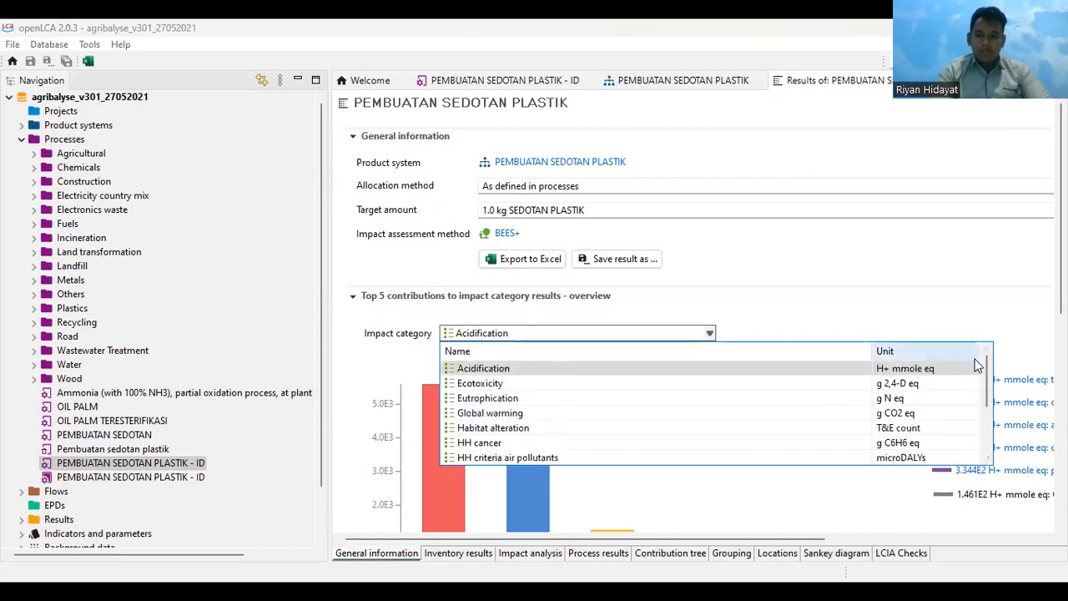
pyautogui.moveTo(991, 373); pyautogui.dragTo(992, 380)
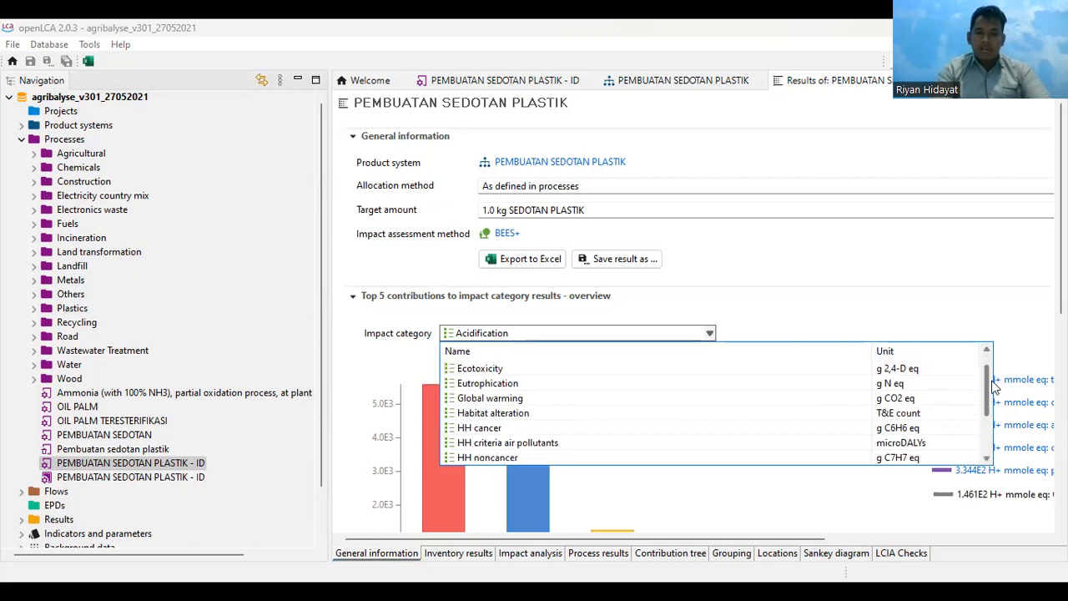
pyautogui.scroll(-1, 889, 390)
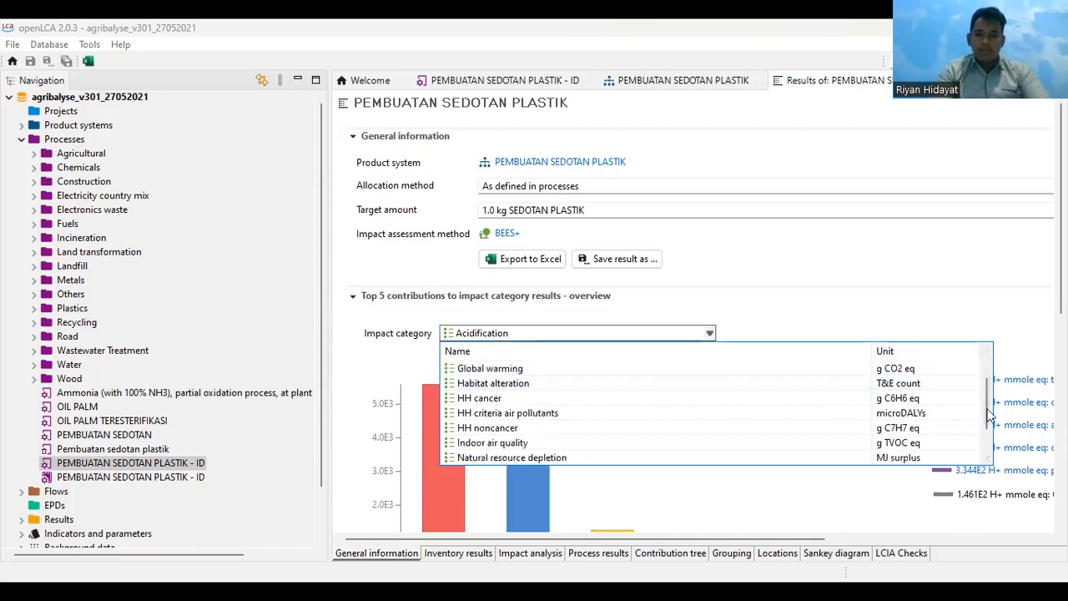
pyautogui.scroll(-1, 991, 415)
pyautogui.scroll(-1, 993, 438)
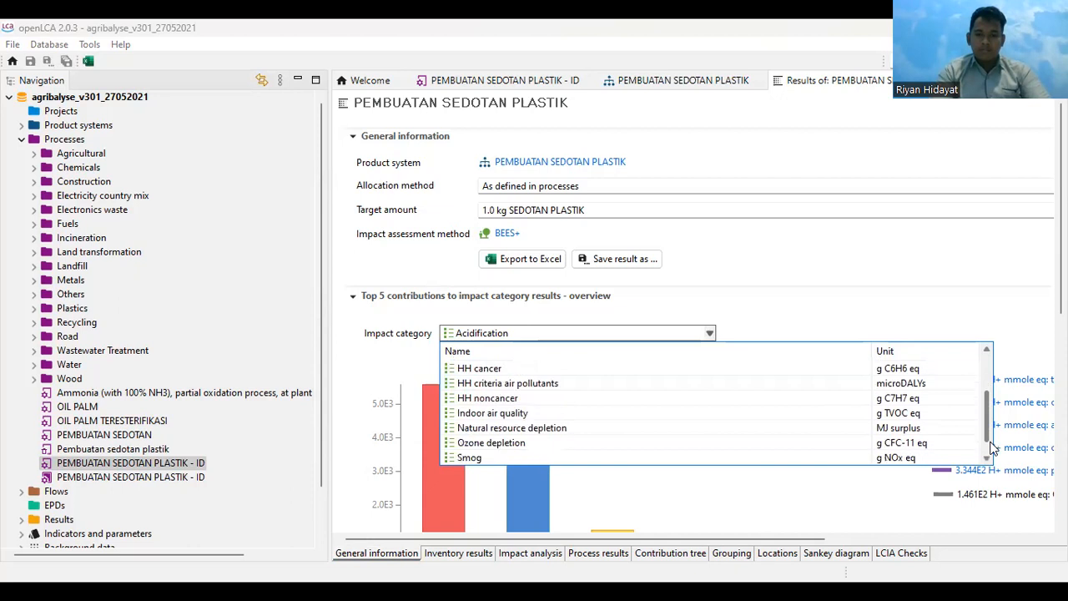
pyautogui.scroll(5, 977, 366)
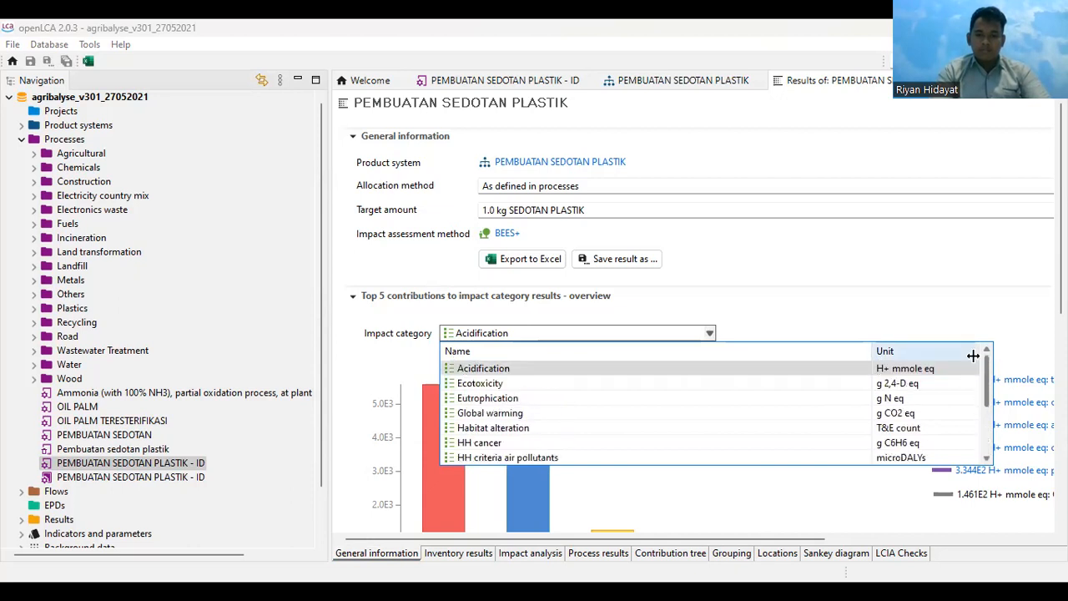
pyautogui.click(672, 413)
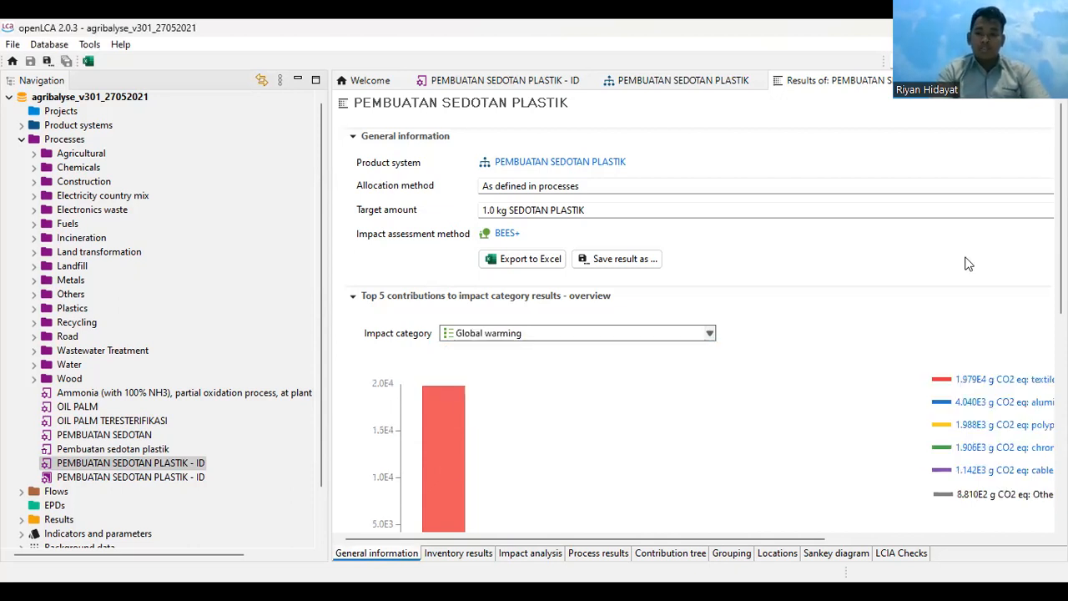
pyautogui.scroll(-1, 968, 263)
pyautogui.scroll(-2, 968, 264)
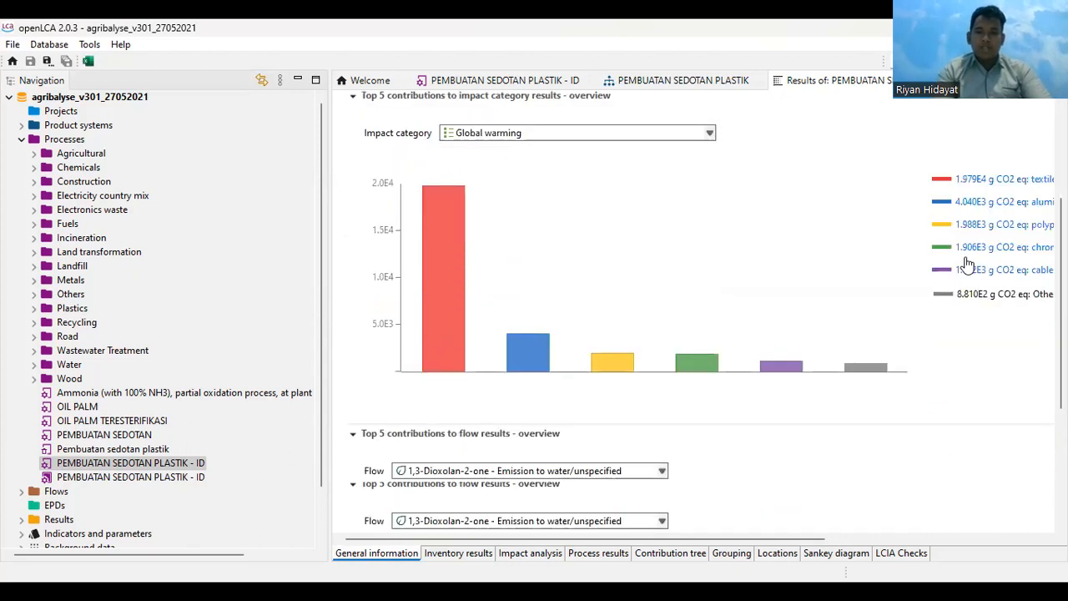
pyautogui.scroll(1, 968, 264)
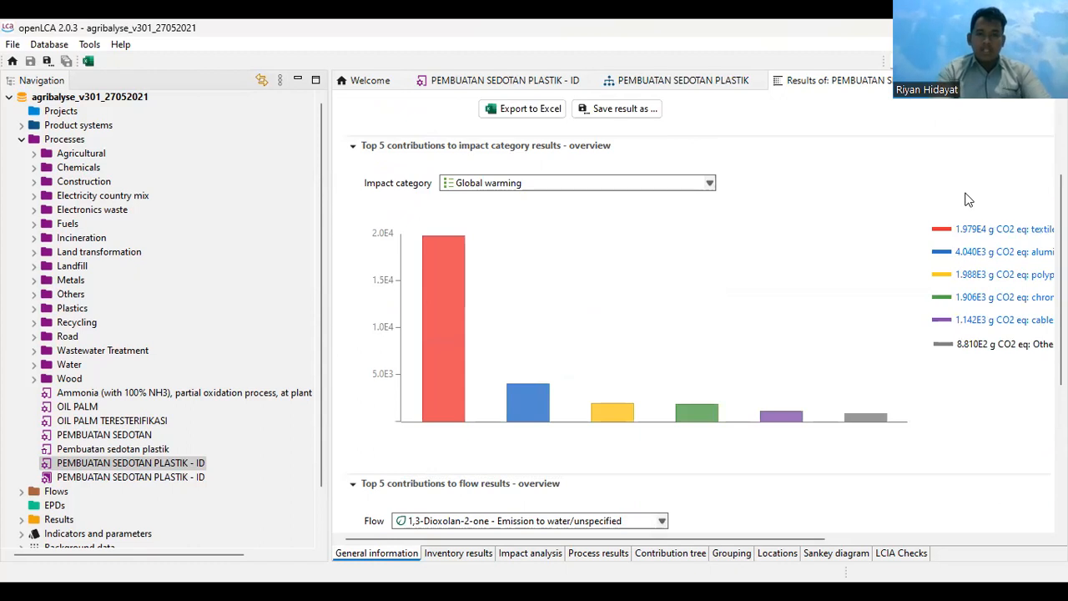
# Display the top 5 contributions chart for the Ozone depletion impact category.
pyautogui.click(709, 186)
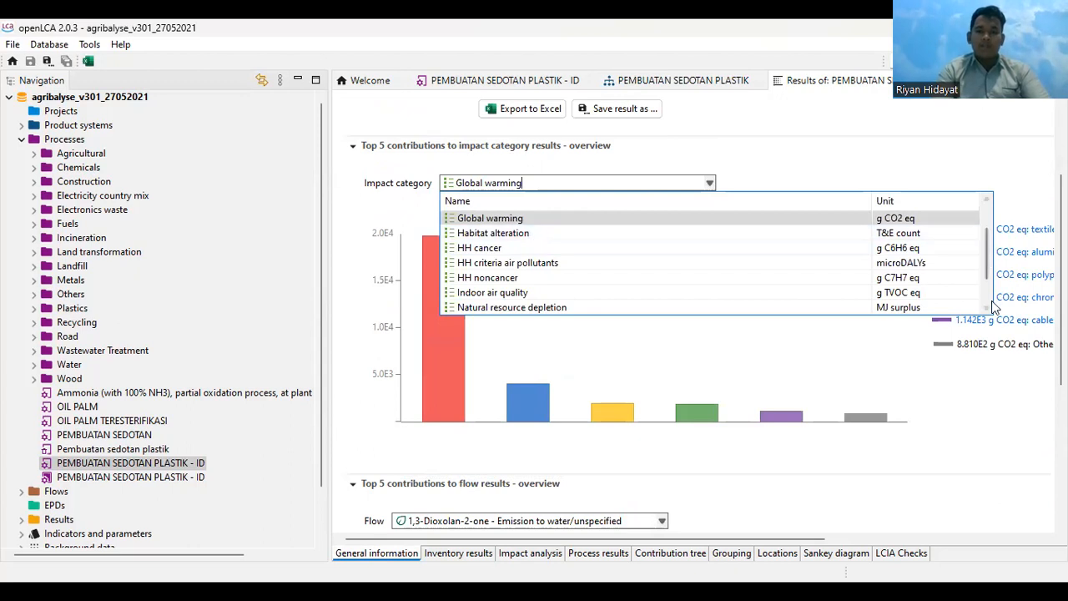
pyautogui.scroll(-1, 799, 267)
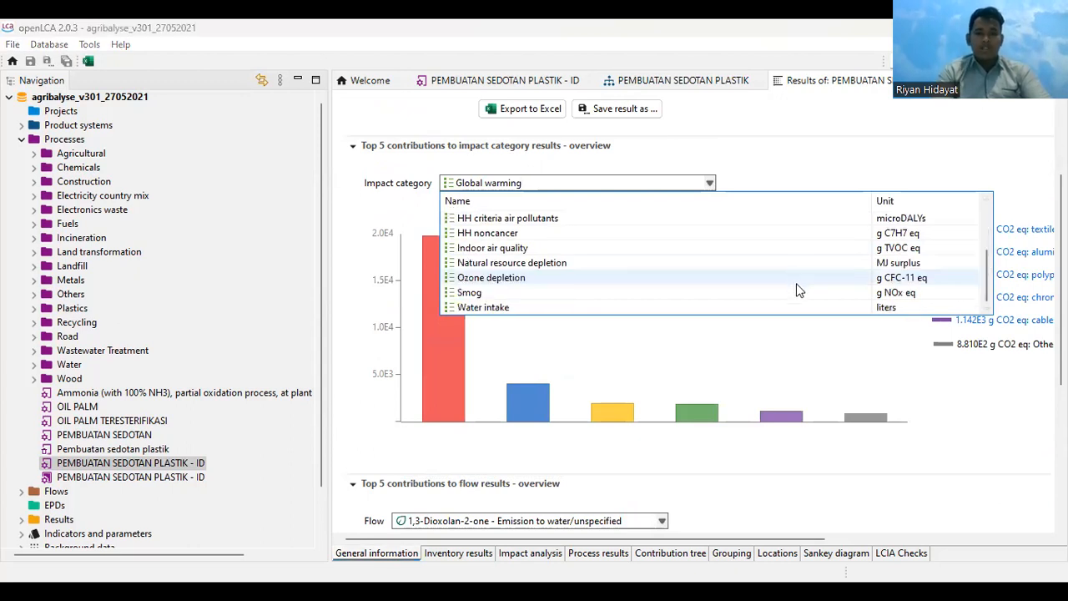
pyautogui.click(793, 280)
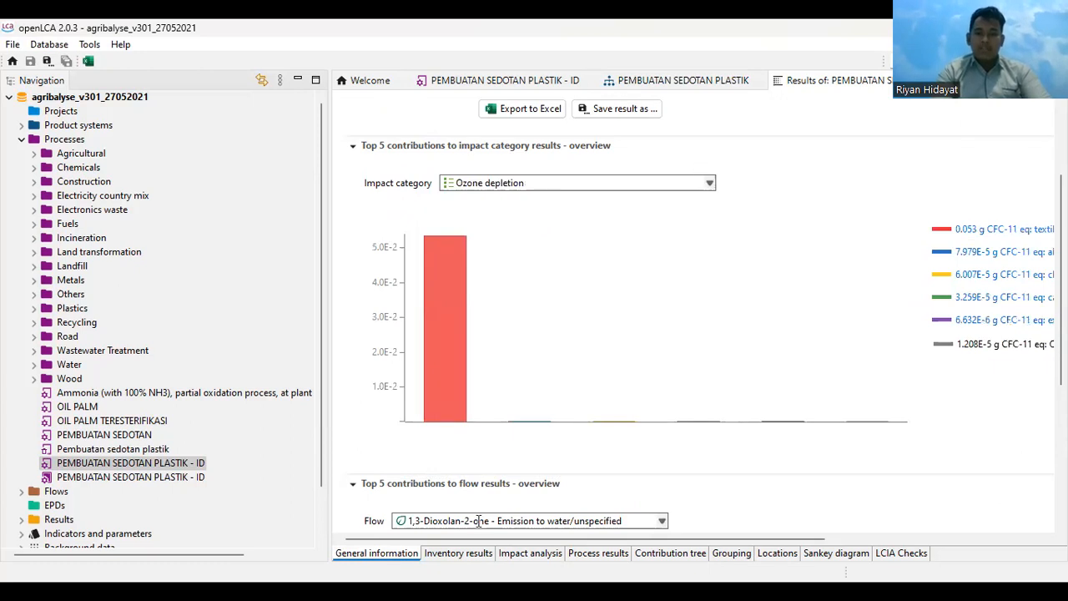
# Review the inventory results, covering the inputs, outputs and total requirements.
pyautogui.click(464, 553)
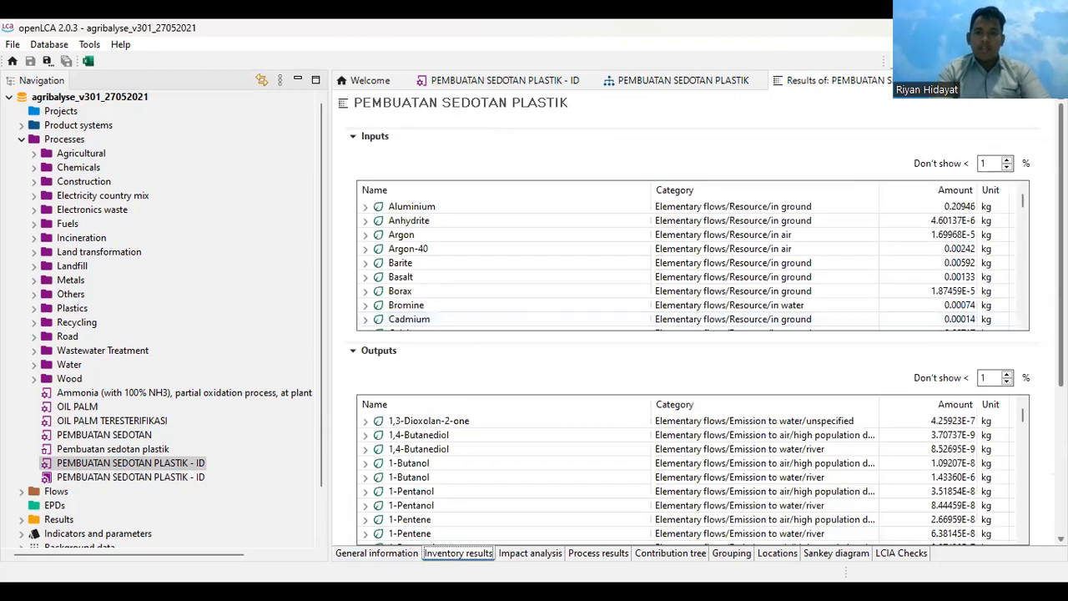
pyautogui.scroll(-1, 693, 334)
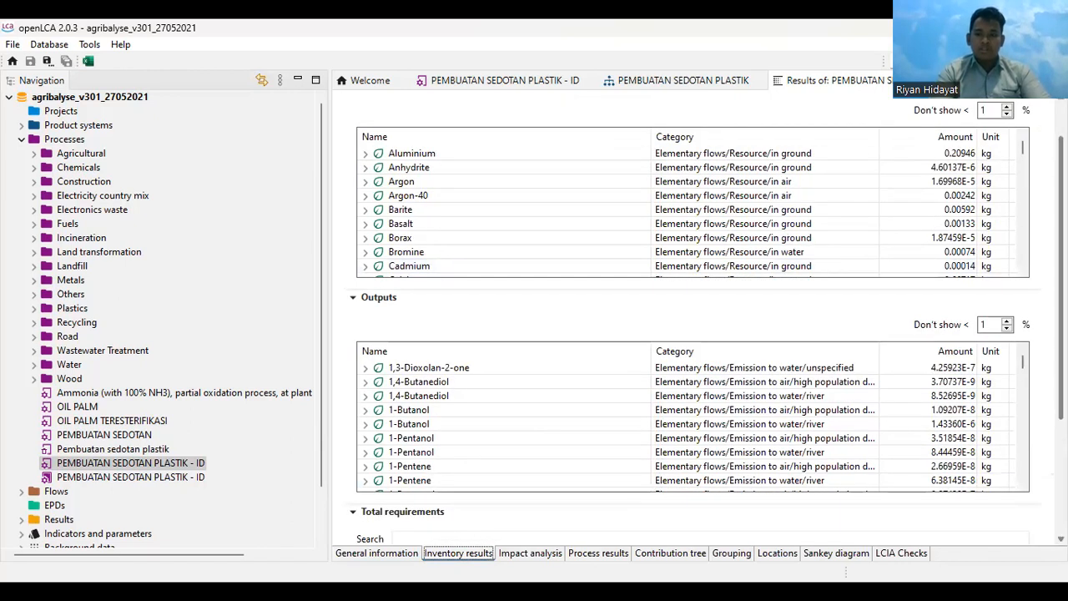
pyautogui.scroll(-1, 693, 334)
pyautogui.scroll(-2, 693, 334)
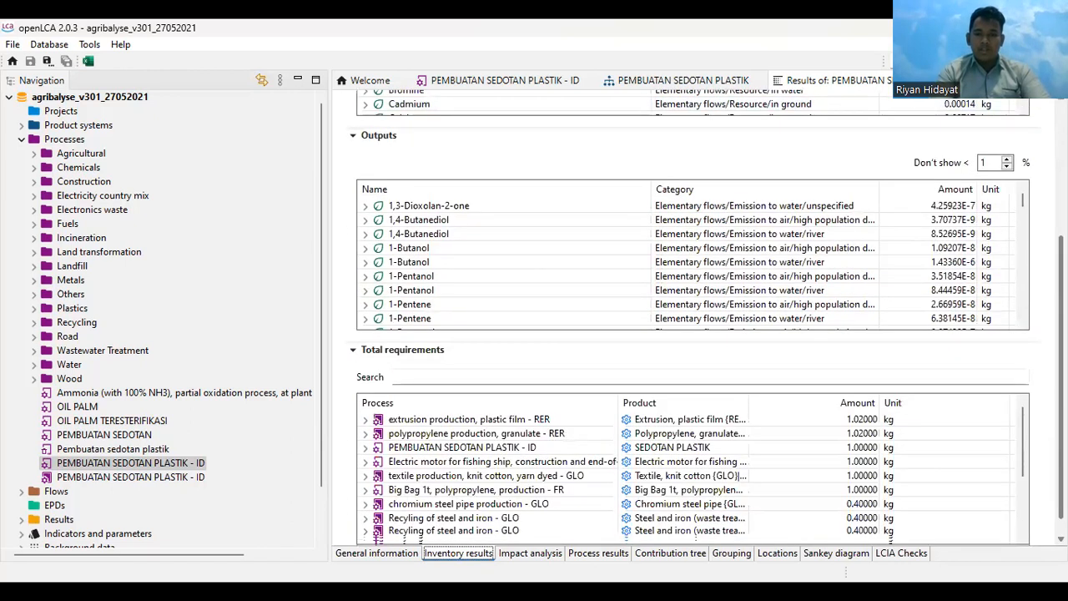
pyautogui.scroll(-1, 693, 334)
pyautogui.scroll(2, 693, 450)
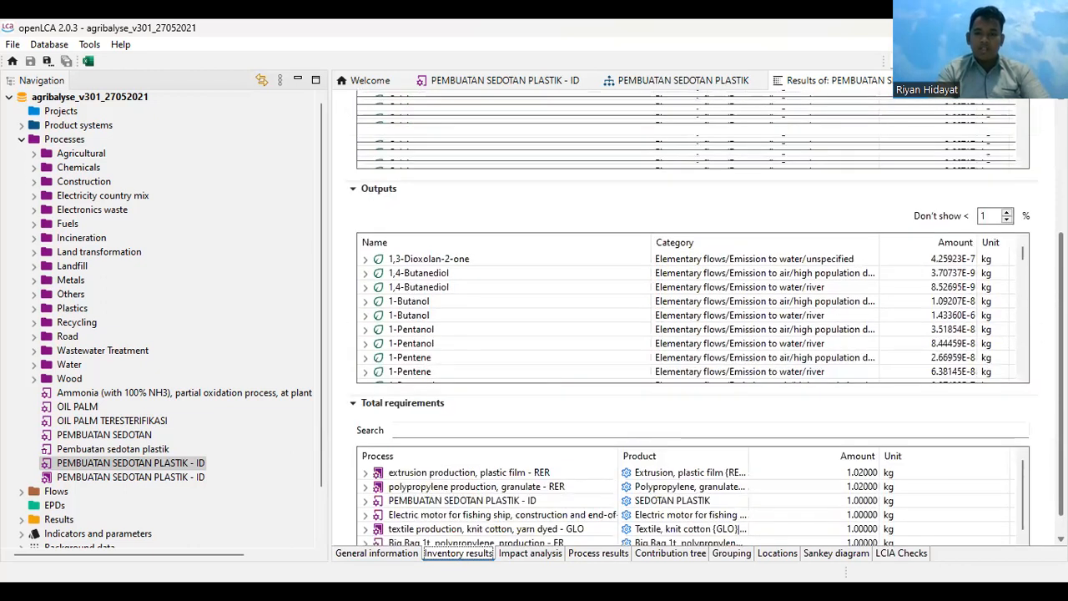
pyautogui.scroll(3, 693, 451)
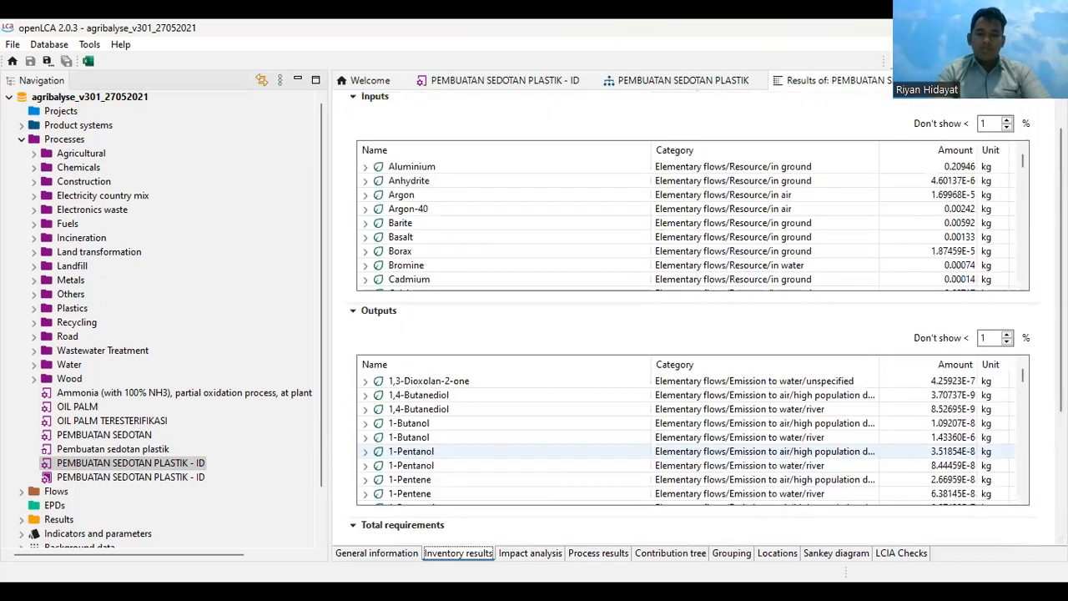
# Review the BEES+ impact analysis for each category and the flow contributions in the process results.
pyautogui.click(531, 553)
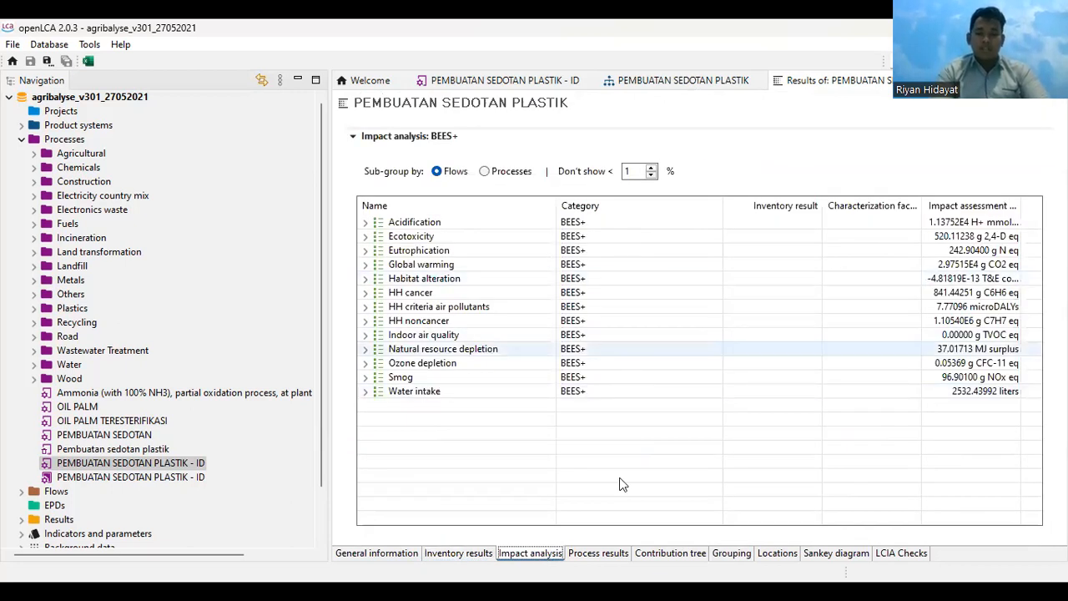
pyautogui.click(604, 555)
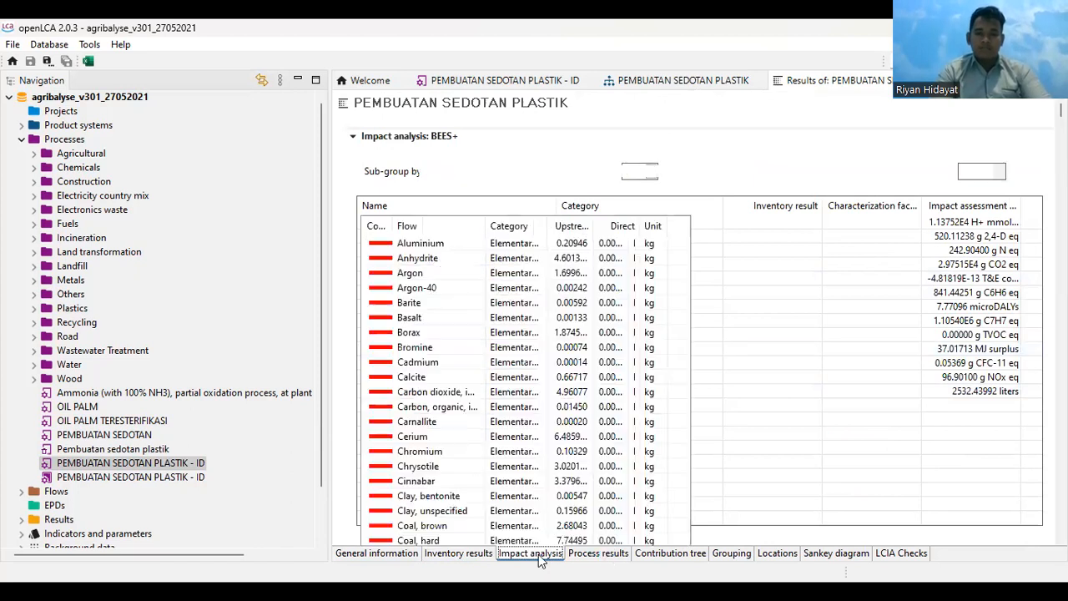
pyautogui.click(451, 555)
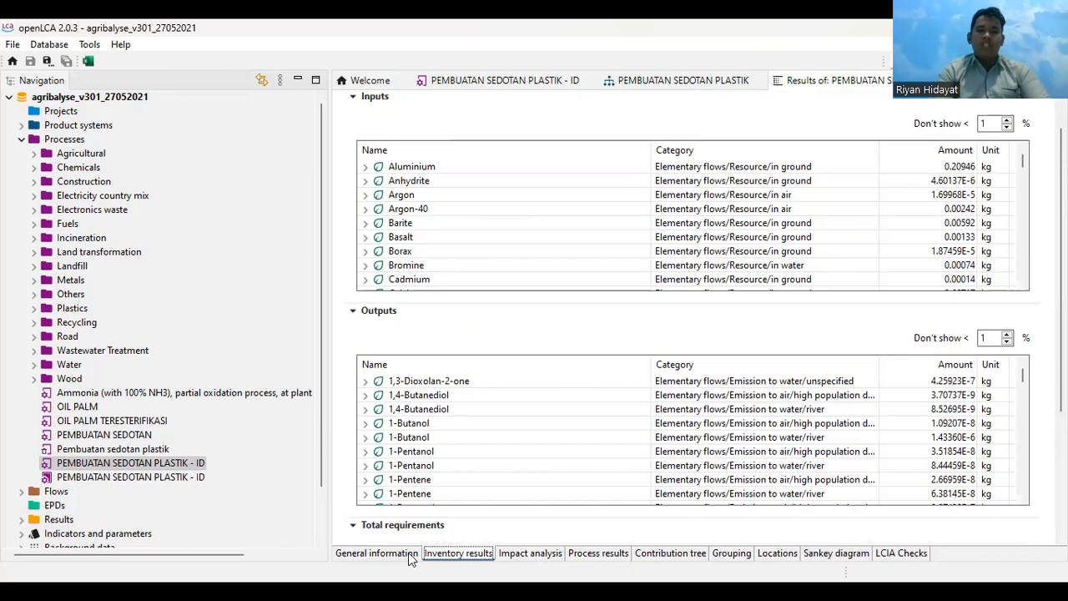
# Return to the general result information and browse the impact categories available for the top 5 contributions chart.
pyautogui.click(408, 558)
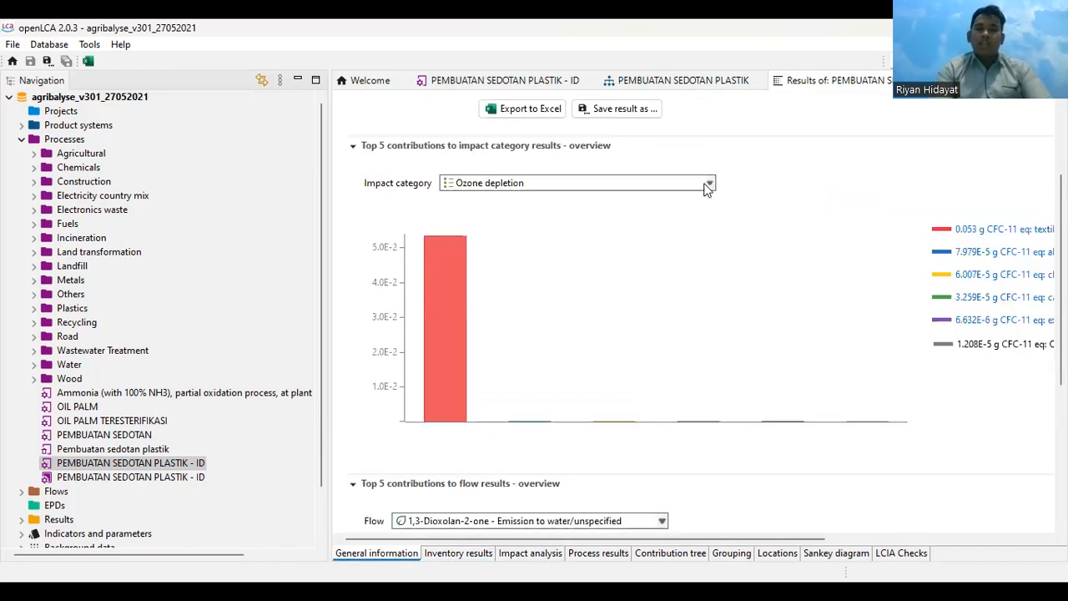
pyautogui.click(709, 184)
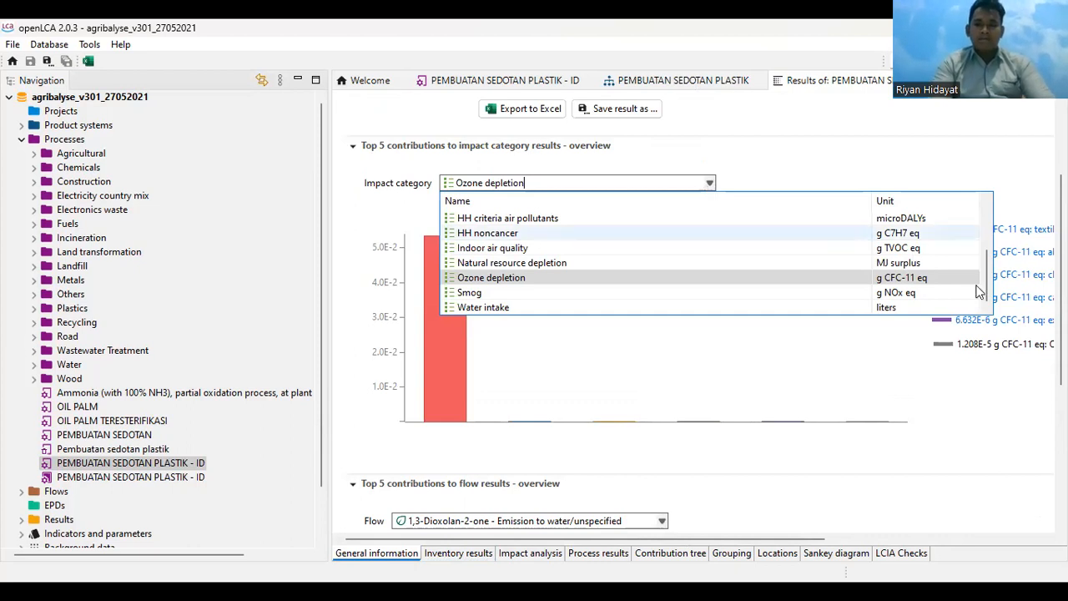
pyautogui.click(989, 241)
pyautogui.scroll(-2, 1004, 330)
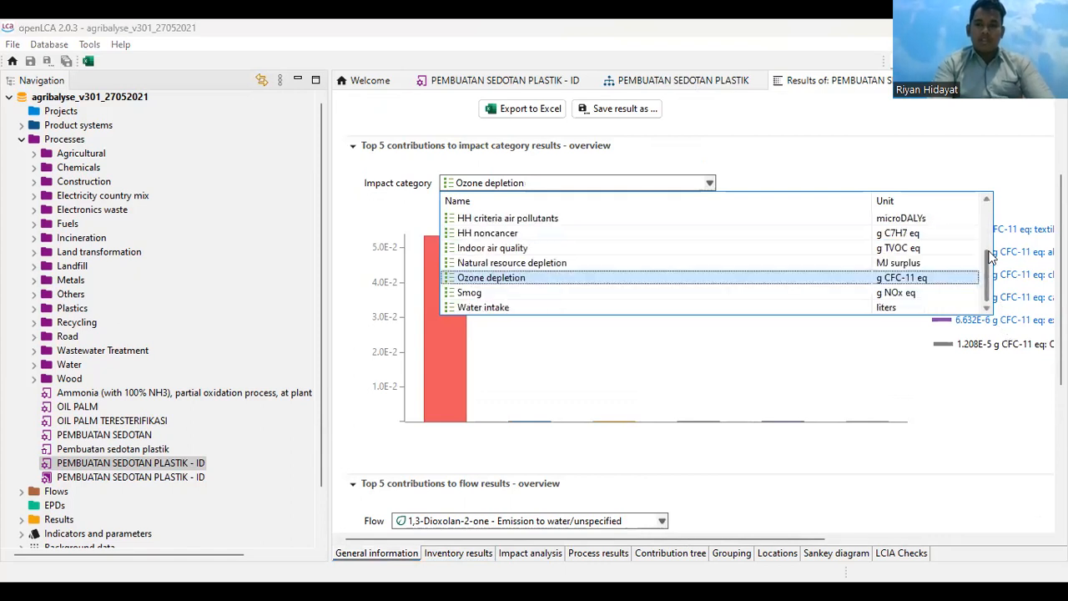
pyautogui.moveTo(991, 259); pyautogui.dragTo(982, 217)
pyautogui.scroll(1, 983, 217)
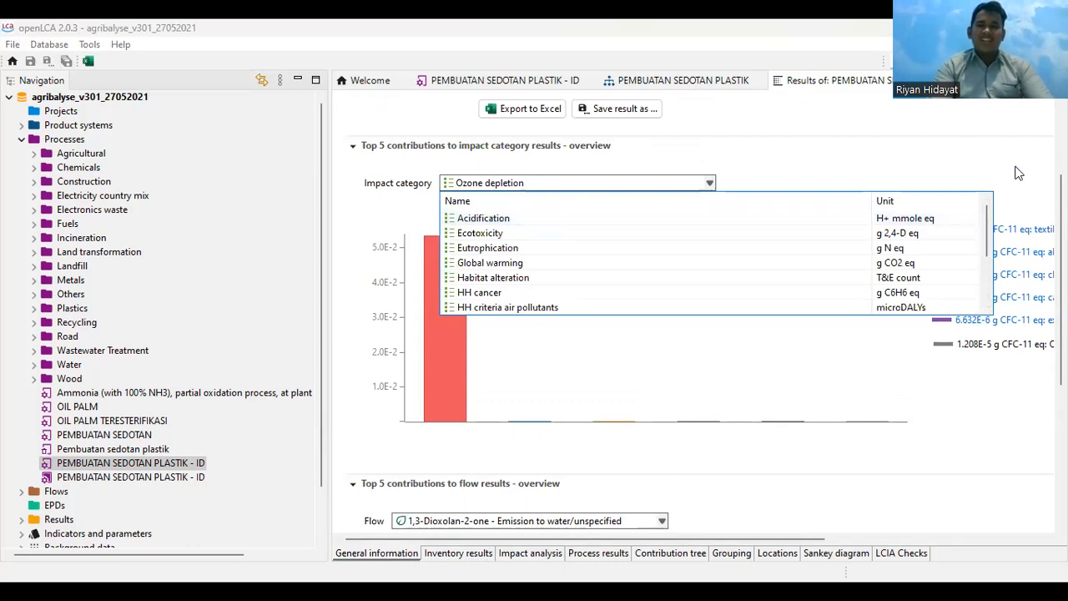
pyautogui.click(970, 159)
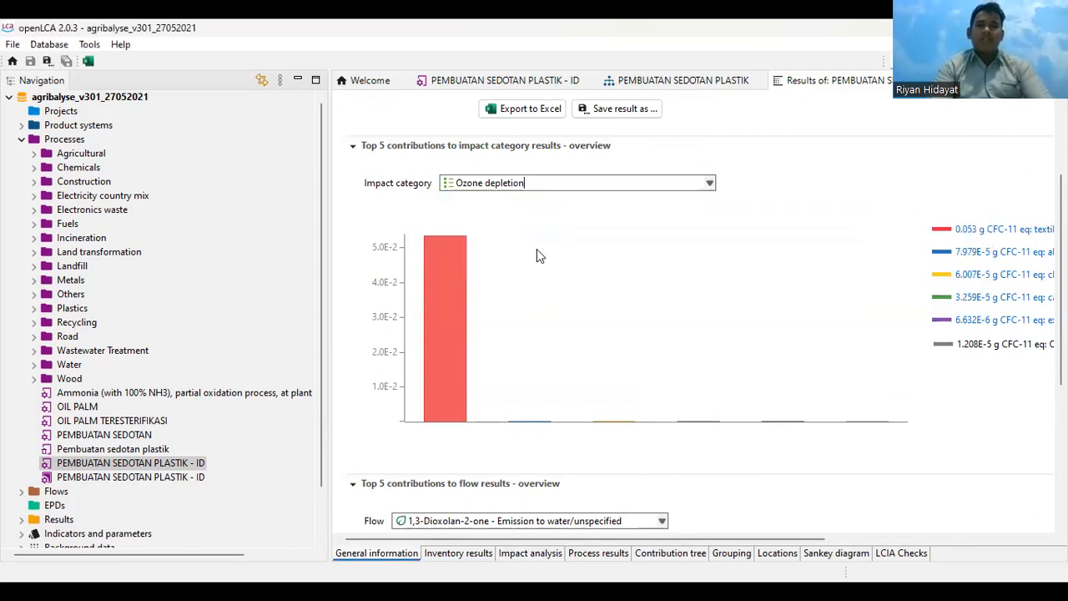